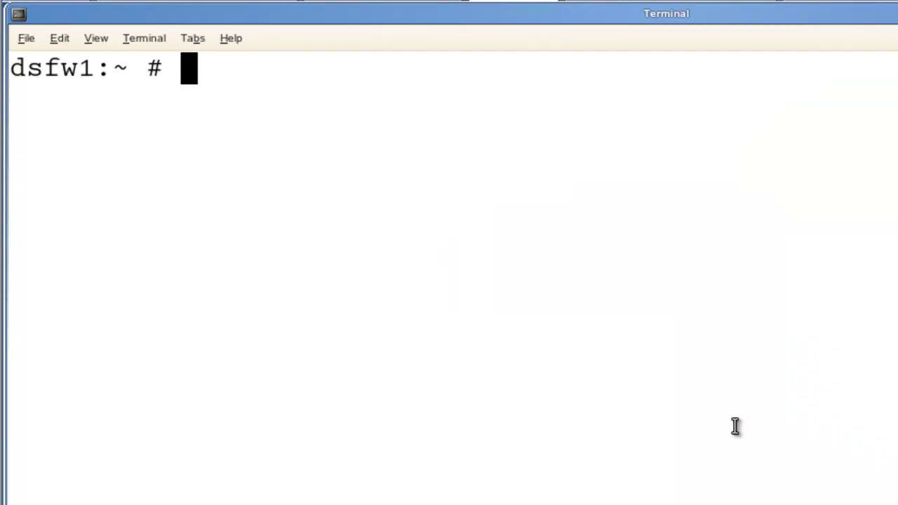
# Run nslookup ad.novell.com in Terminal and confirm the server returns NXDOMAIN
pyautogui.write('nslook')
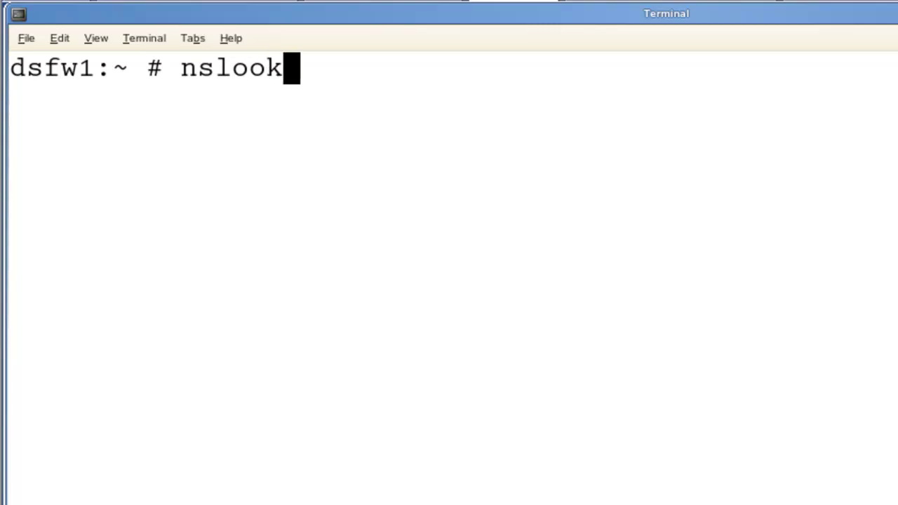
pyautogui.write('up ad.novell.com')
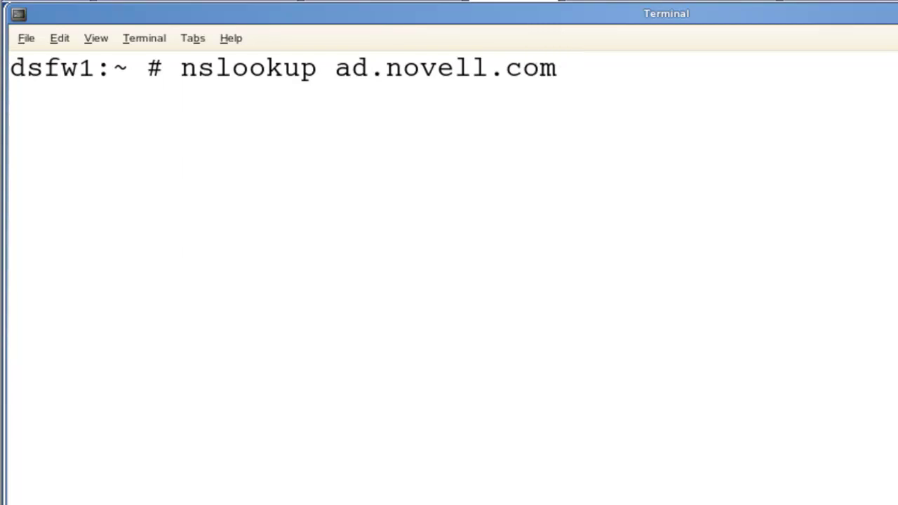
pyautogui.press('Return')
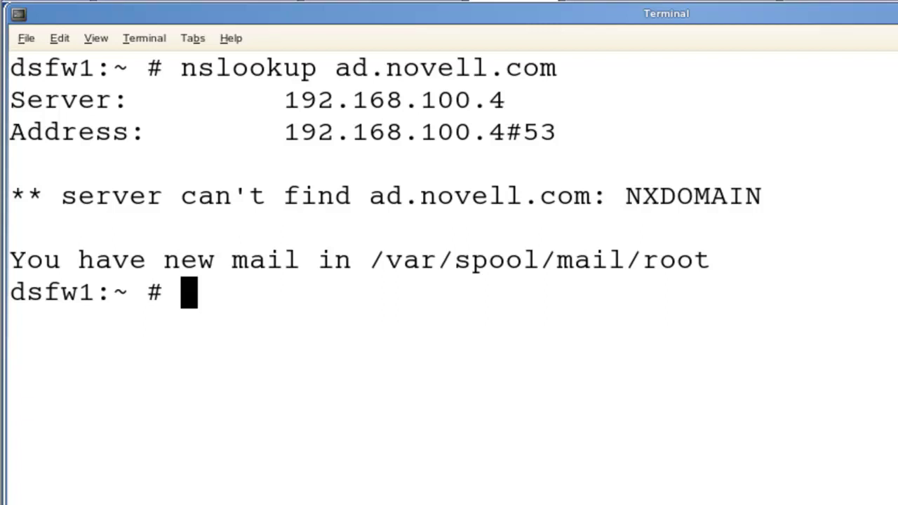
# Switch to the DNS/DHCP console and expand then collapse the dsfw.novell.com zone
pyautogui.hotkey('alt', 'Tab')
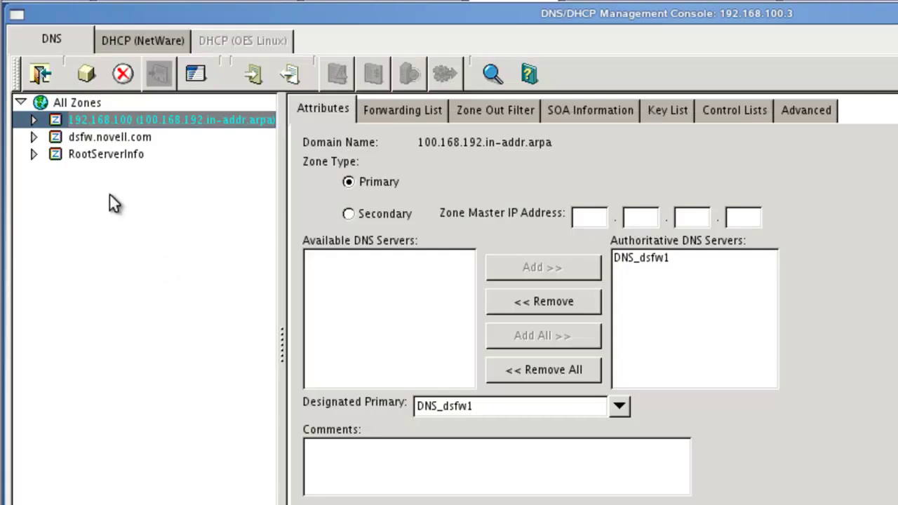
pyautogui.click(81, 137)
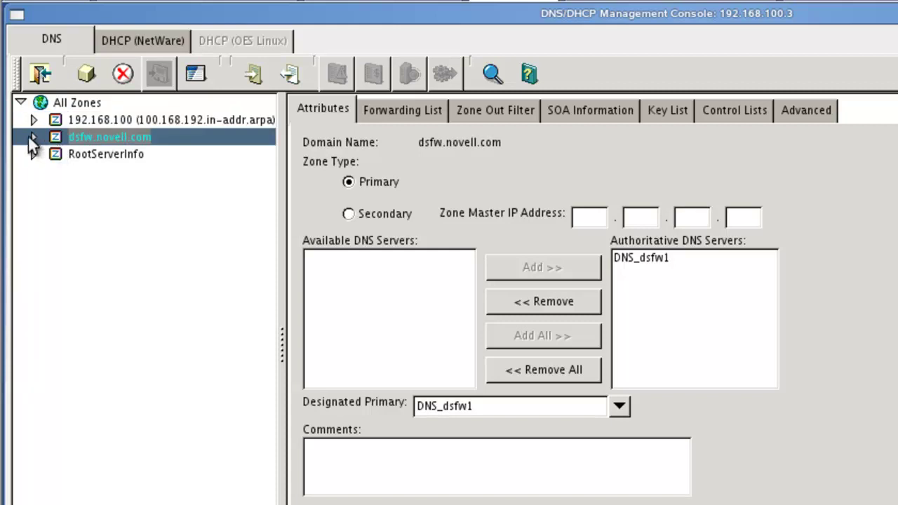
pyautogui.click(33, 137)
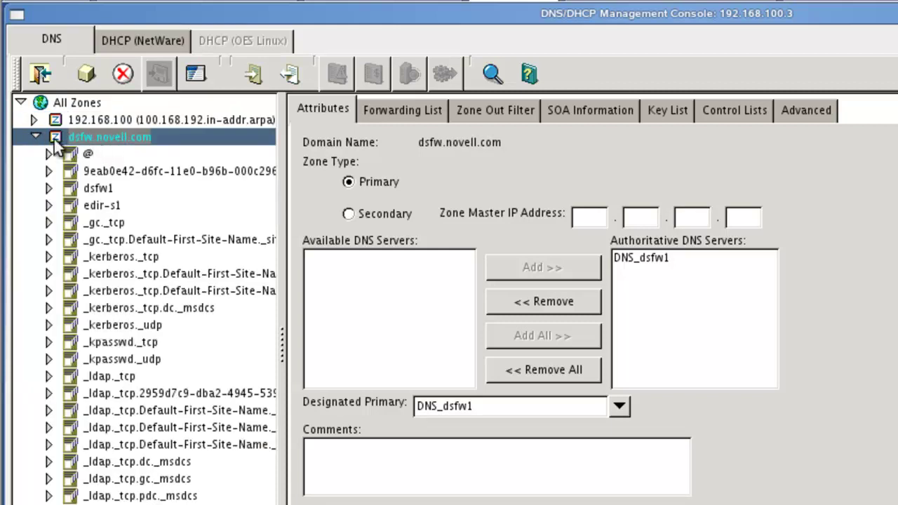
pyautogui.click(36, 136)
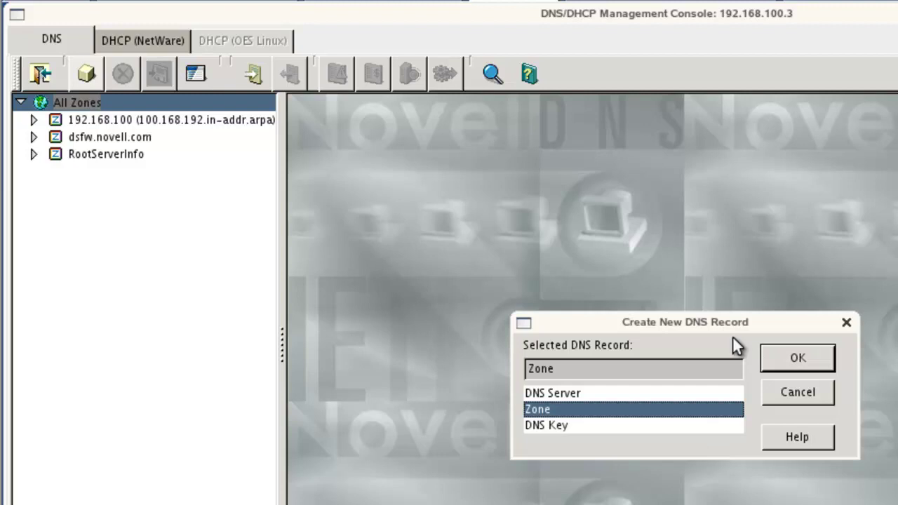
# Create forward zone ad.novell.com with DNS_dsfw1 authoritative and Define Additional Properties checked
pyautogui.moveTo(749, 325); pyautogui.dragTo(369, 172)
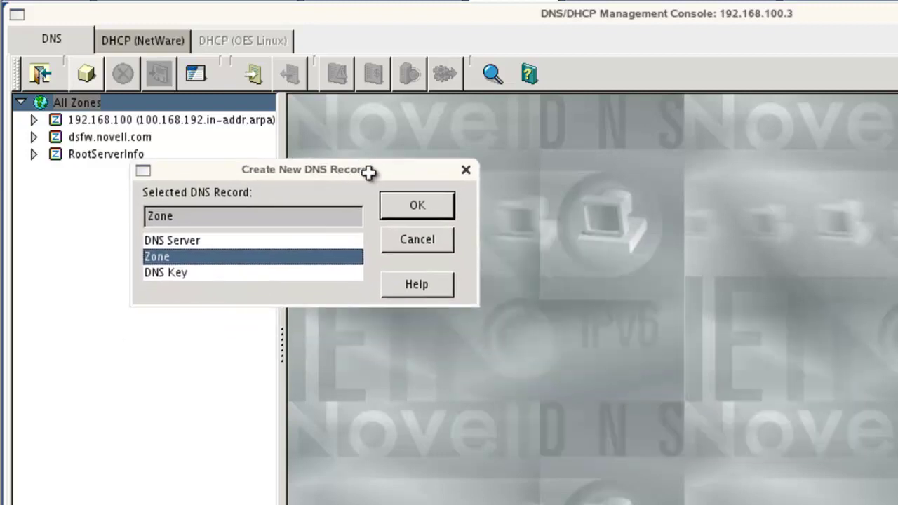
pyautogui.click(424, 209)
pyautogui.moveTo(564, 194); pyautogui.dragTo(290, 150)
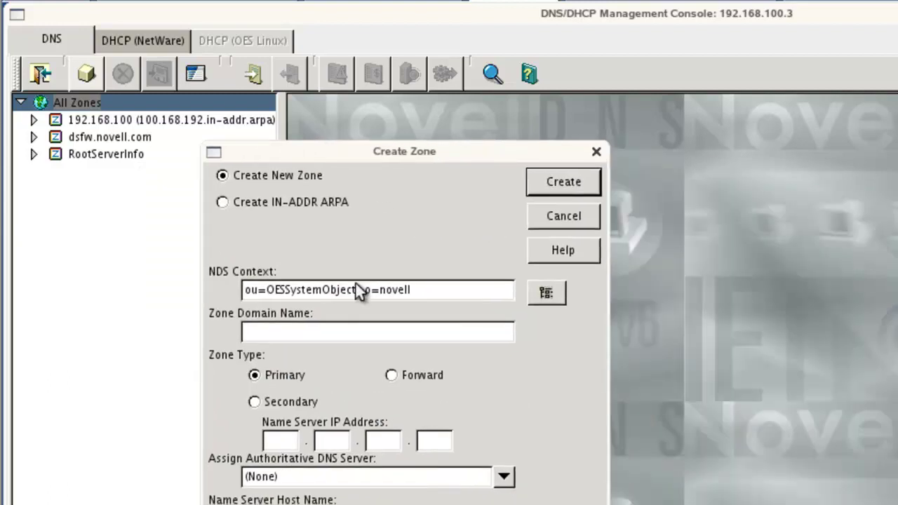
pyautogui.click(445, 331)
pyautogui.write('ad.novell.com')
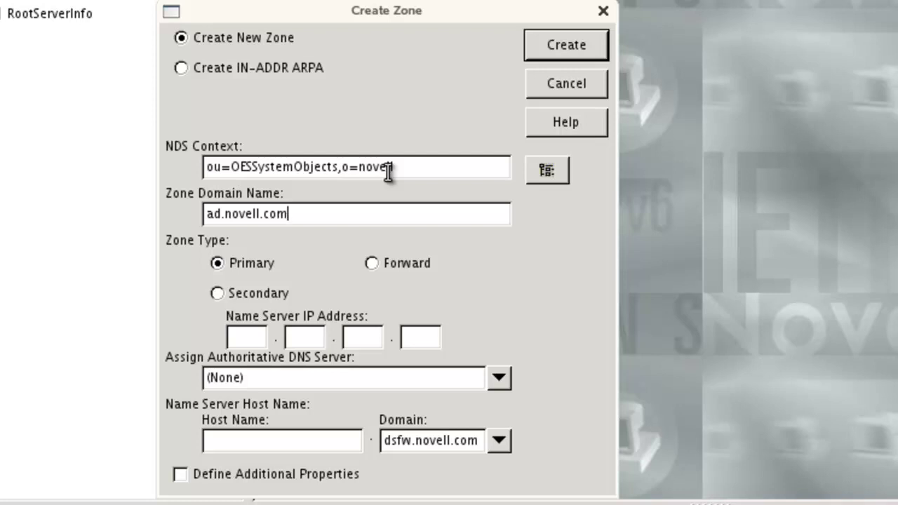
pyautogui.click(373, 263)
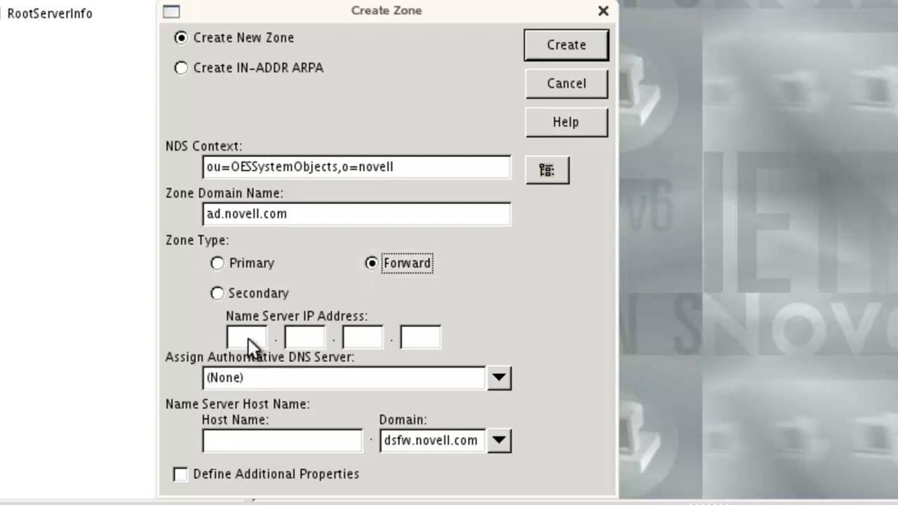
pyautogui.click(499, 379)
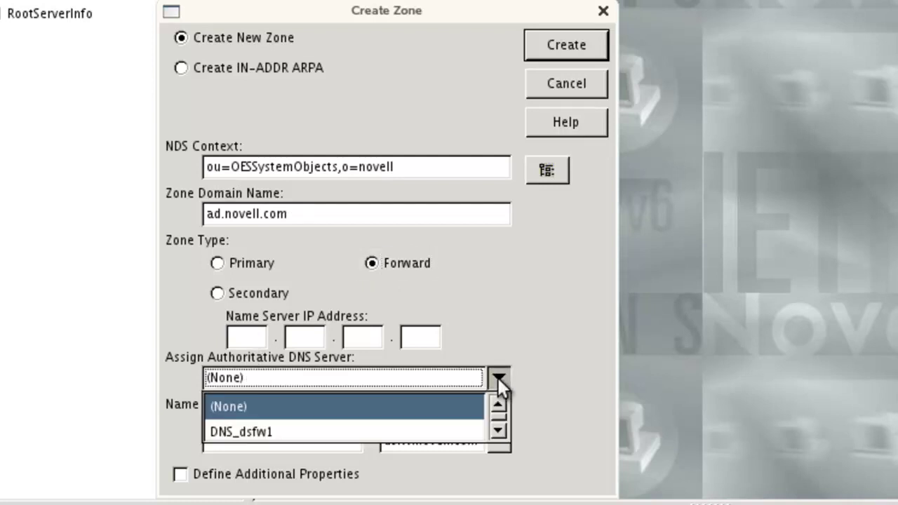
pyautogui.click(451, 429)
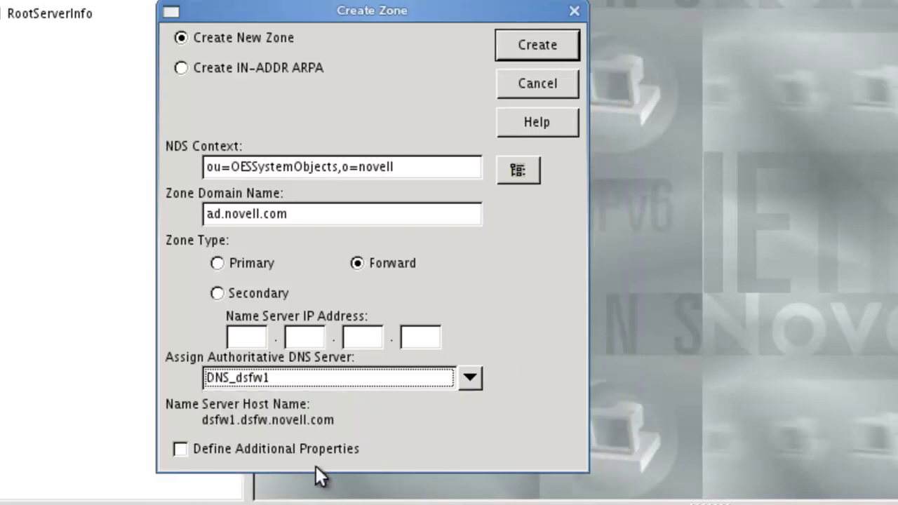
pyautogui.click(294, 450)
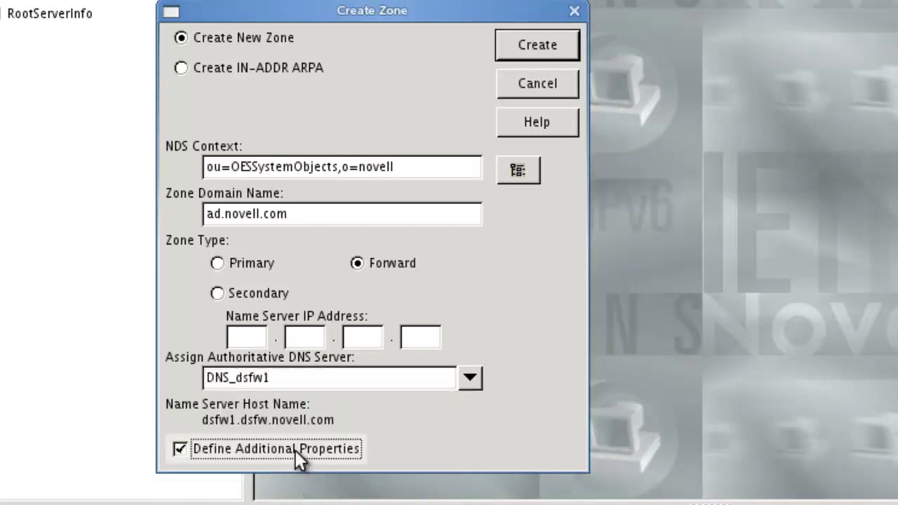
pyautogui.click(544, 44)
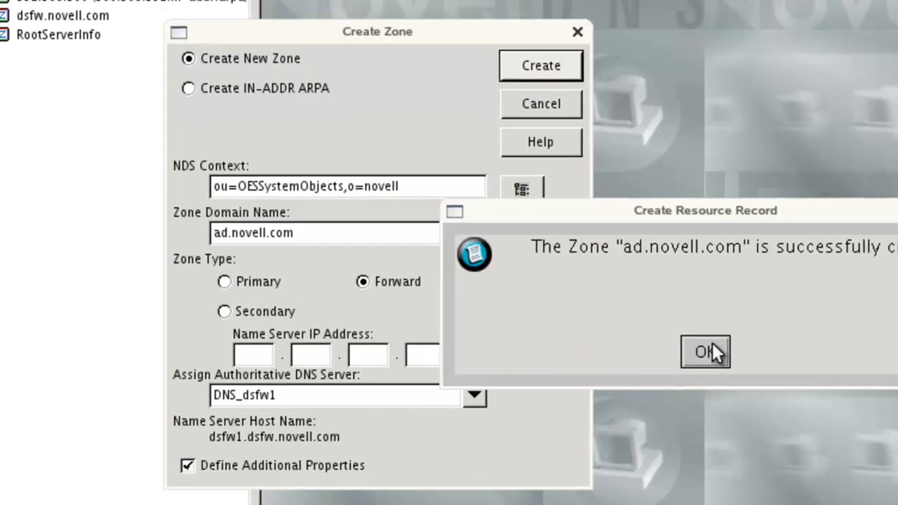
# In ad.novell.com's Forwarding List, add forwarder address 192.168.100.14
pyautogui.click(706, 333)
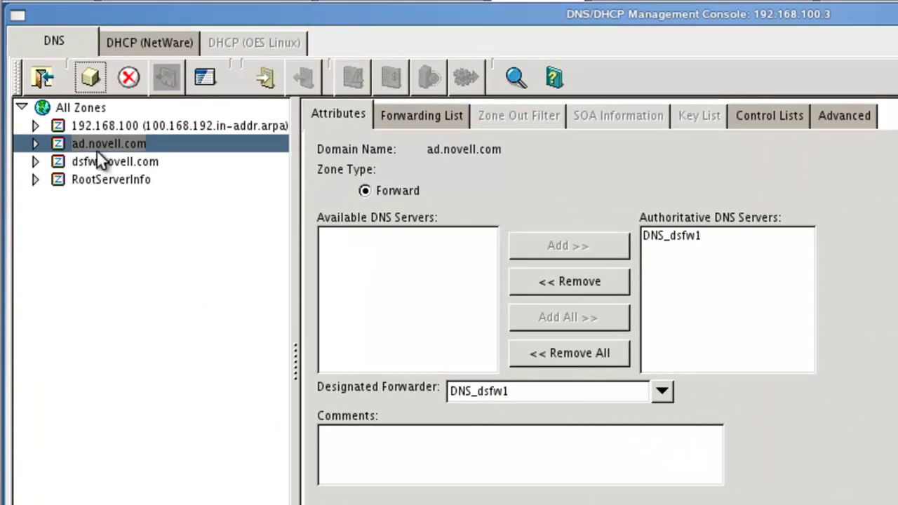
pyautogui.click(35, 143)
pyautogui.click(413, 120)
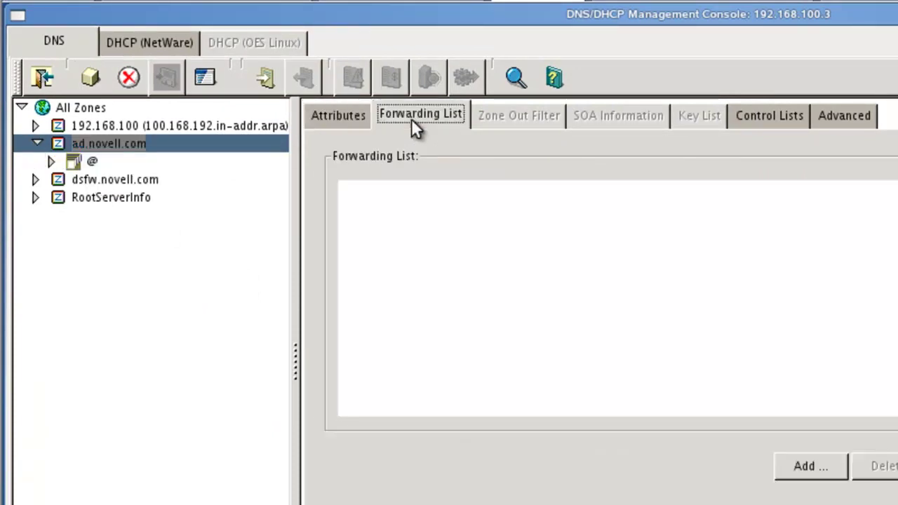
pyautogui.click(348, 118)
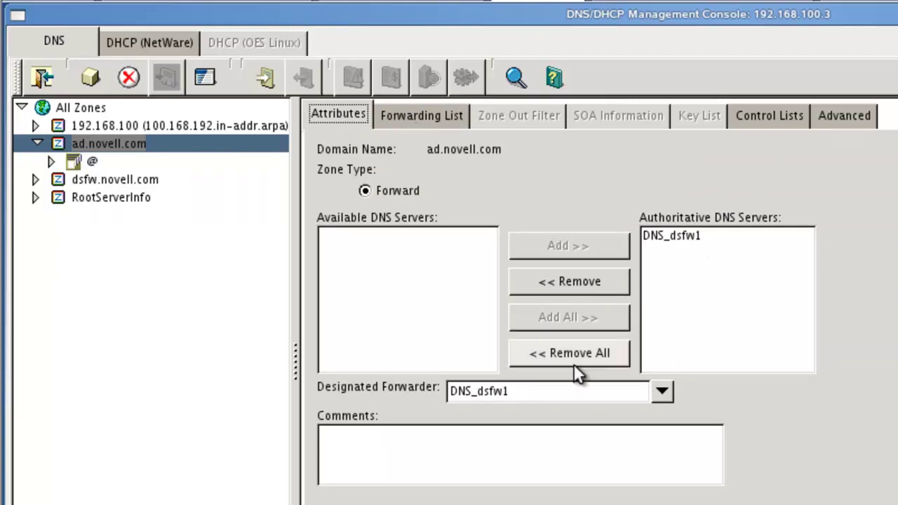
pyautogui.click(424, 114)
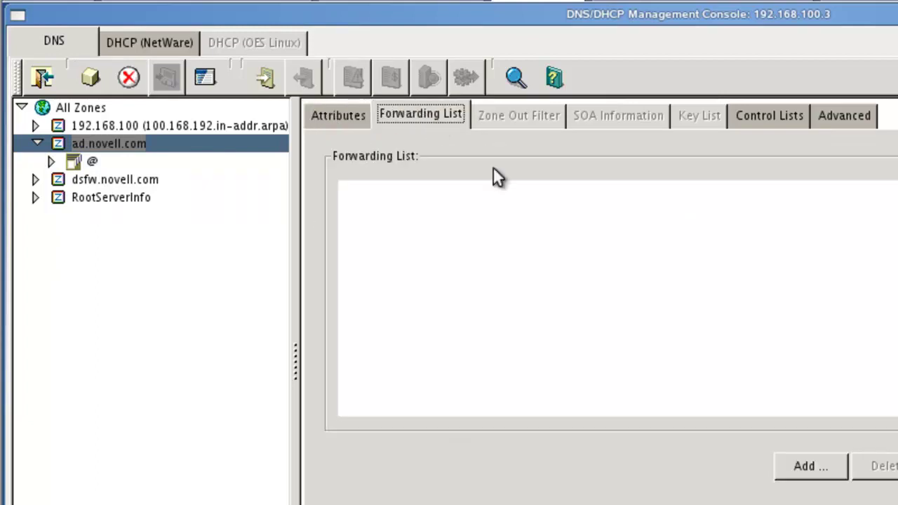
pyautogui.click(818, 466)
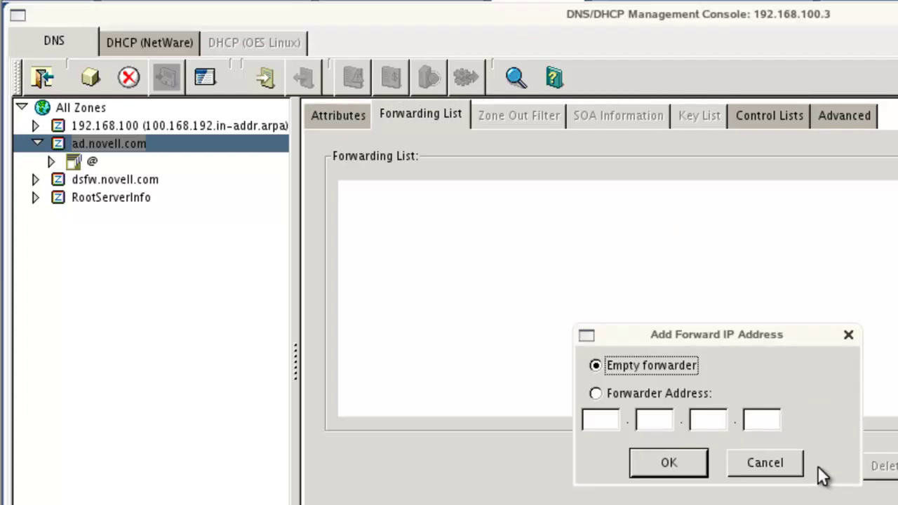
pyautogui.click(608, 394)
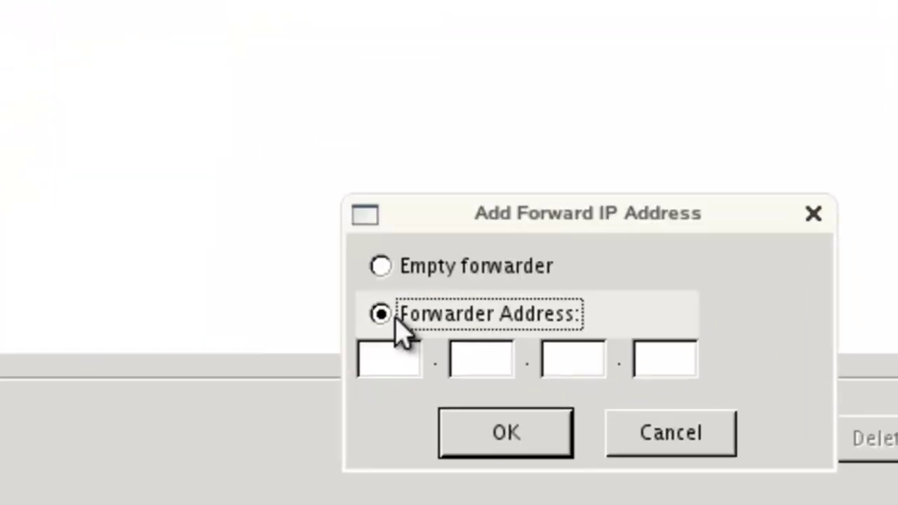
pyautogui.click(605, 421)
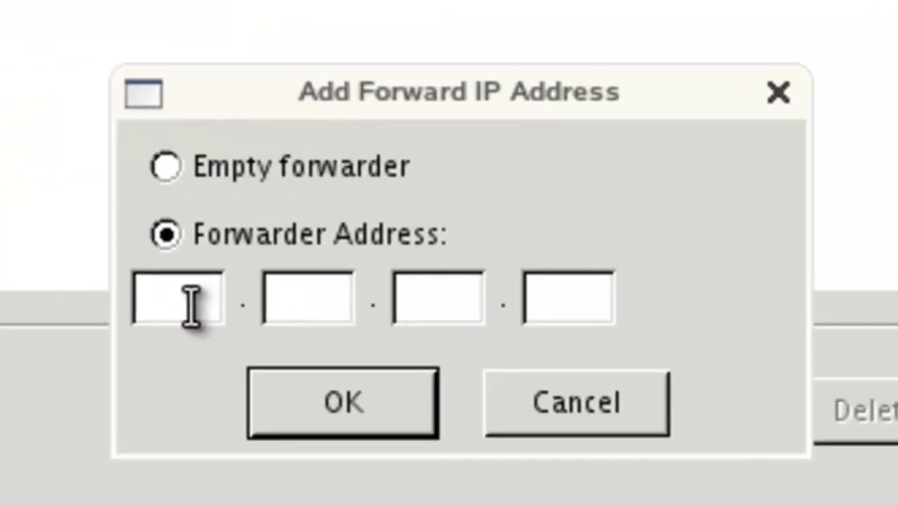
pyautogui.write('19')
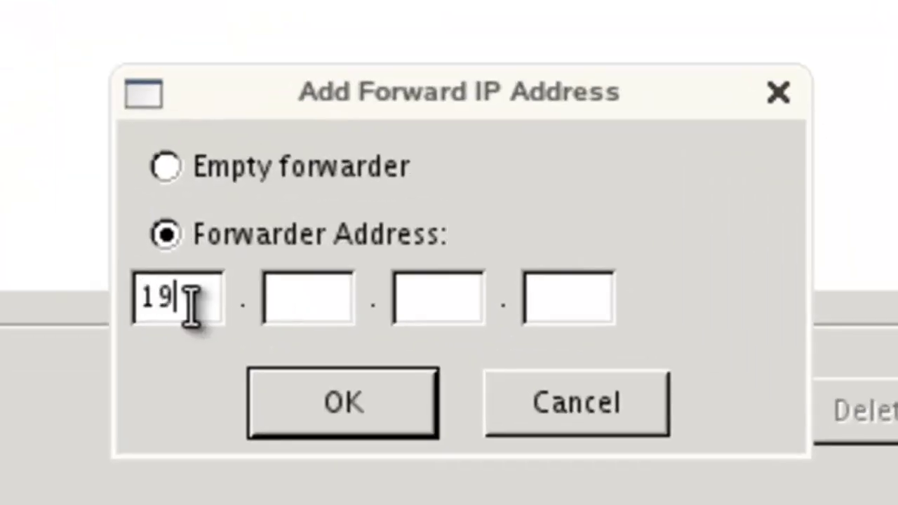
pyautogui.write('2.168.100.')
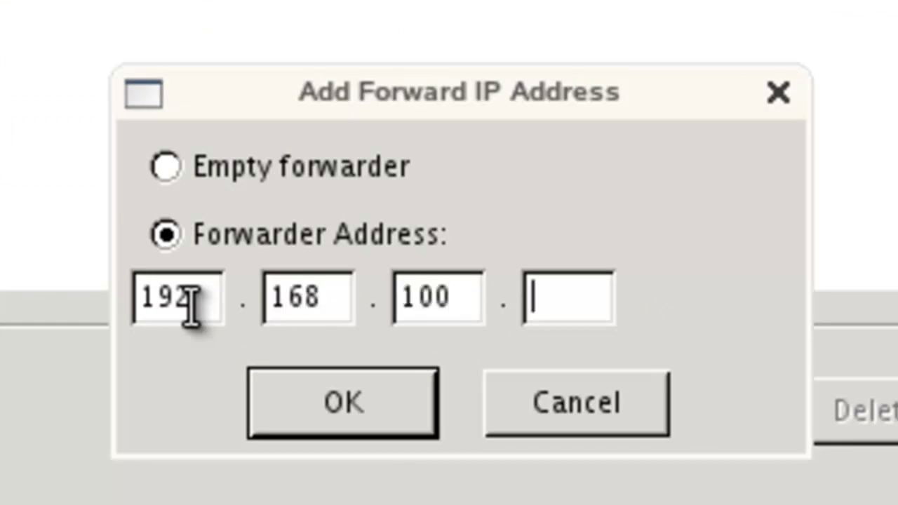
pyautogui.write('14')
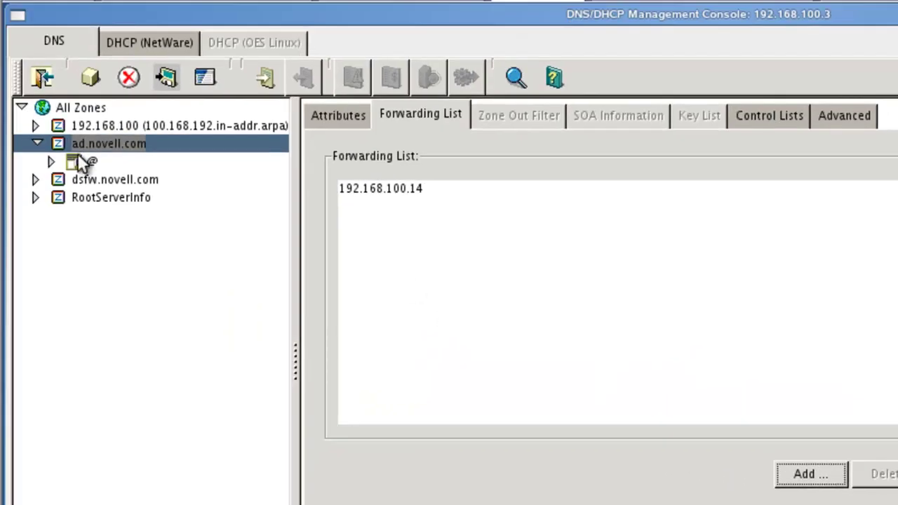
# Save the ad.novell.com changes, refresh the zone tree, and expand the 192.168.100 reverse zone
pyautogui.doubleClick(76, 161)
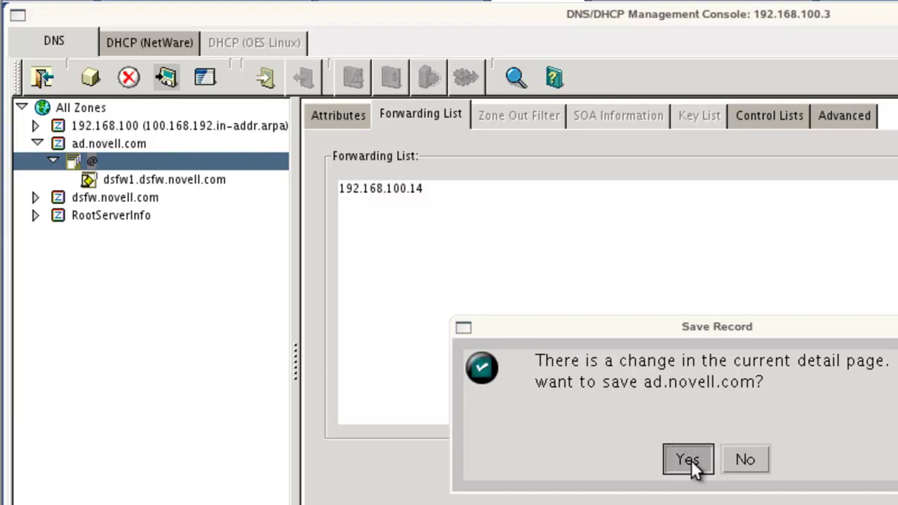
pyautogui.click(691, 461)
pyautogui.click(208, 77)
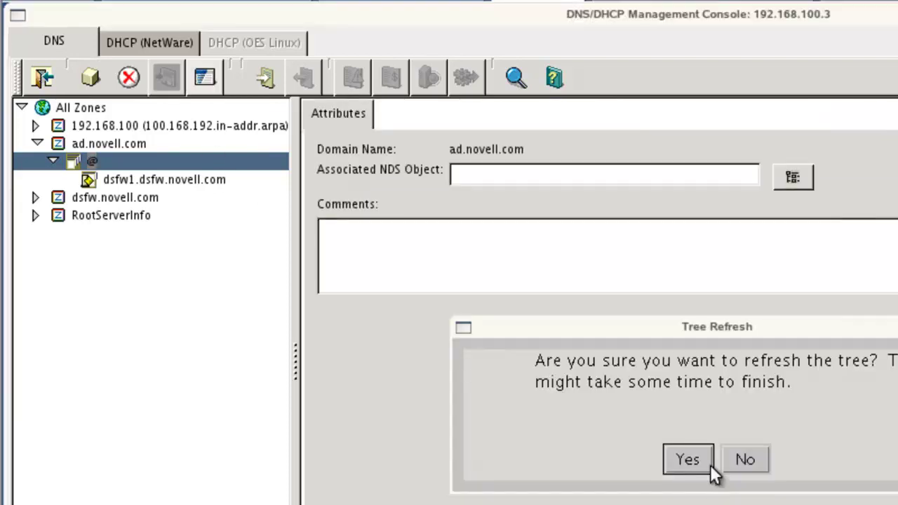
pyautogui.click(689, 459)
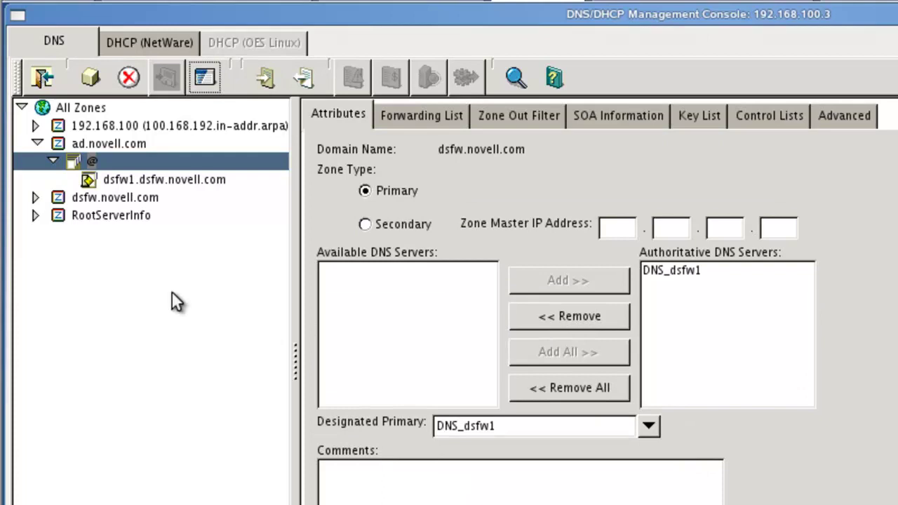
pyautogui.click(36, 142)
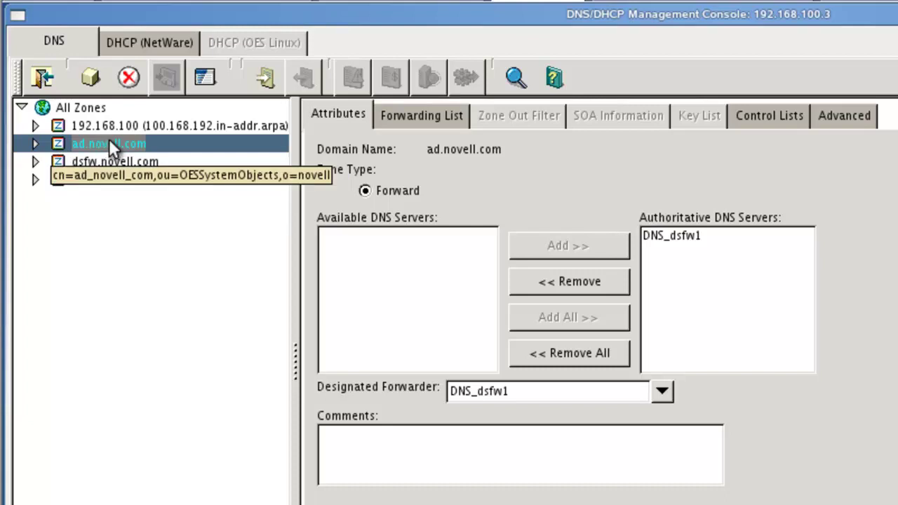
pyautogui.click(35, 125)
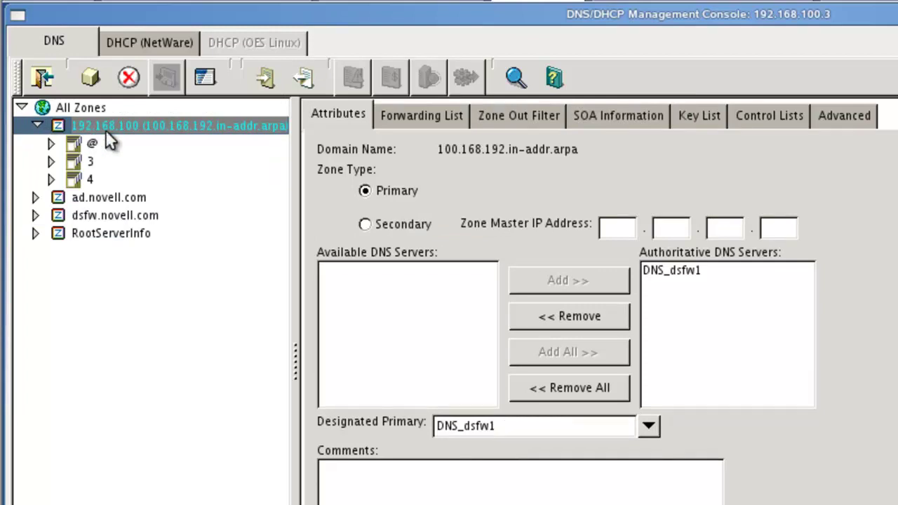
# Create resource record 14 as a PTR to host 2008R2 in domain ad.novell.com
pyautogui.click(90, 77)
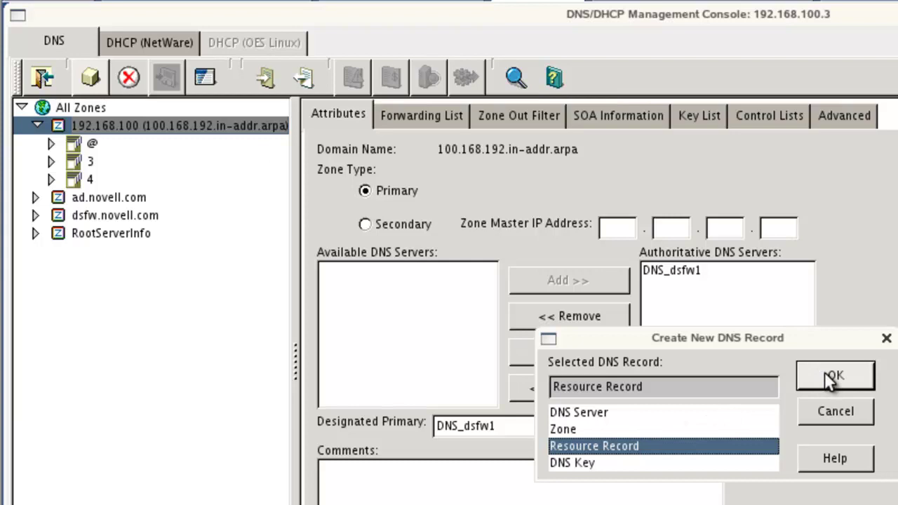
pyautogui.click(827, 375)
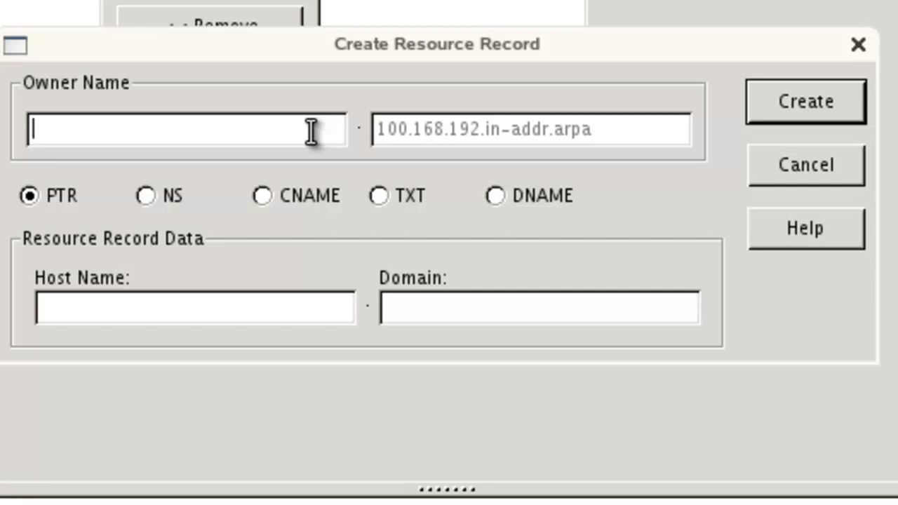
pyautogui.write('14')
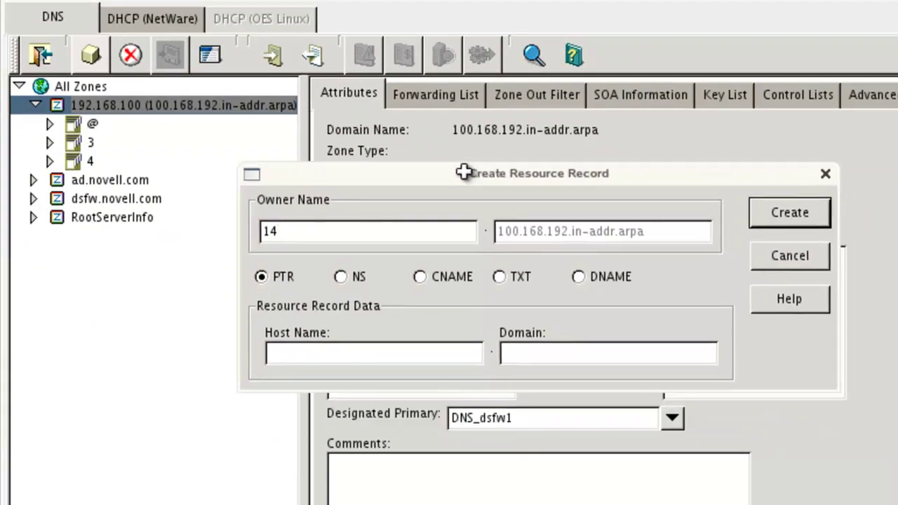
pyautogui.moveTo(463, 171); pyautogui.dragTo(433, 135)
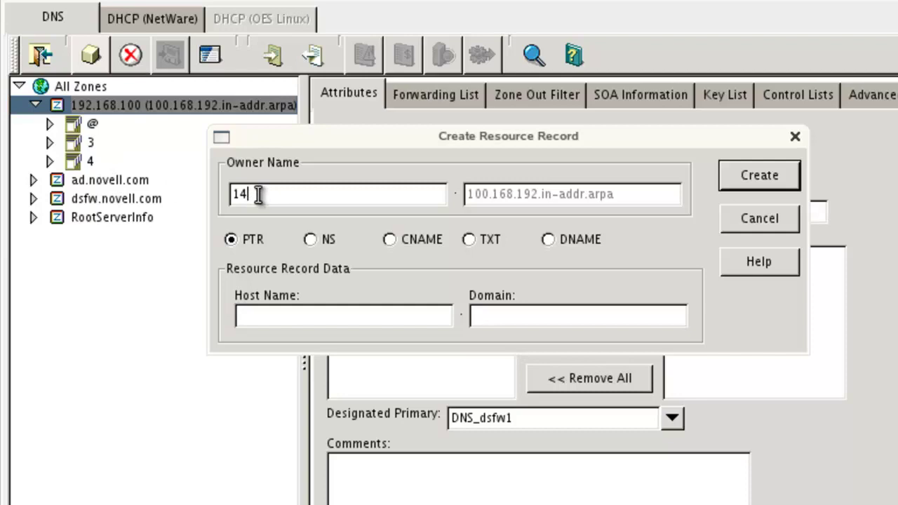
pyautogui.click(395, 318)
pyautogui.write('2008R2')
pyautogui.press('Tab')
pyautogui.write('ad.novell')
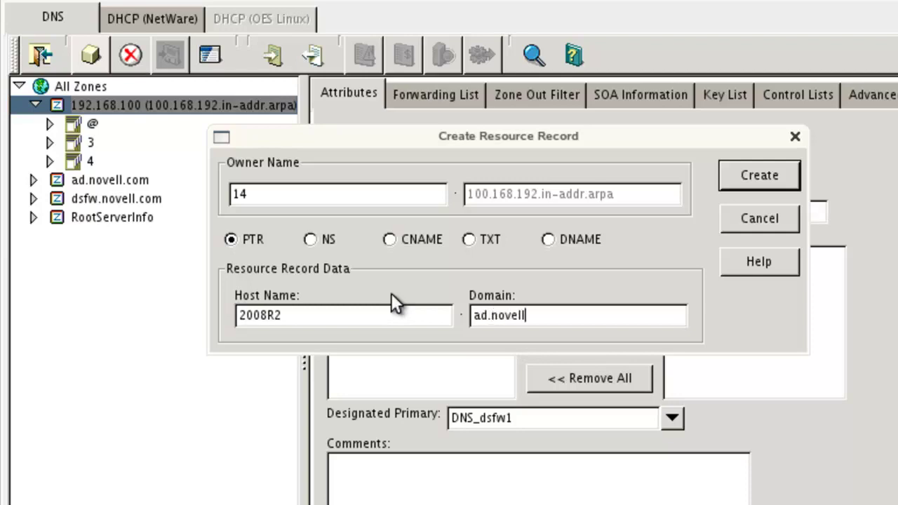
pyautogui.write('.com')
pyautogui.click(764, 174)
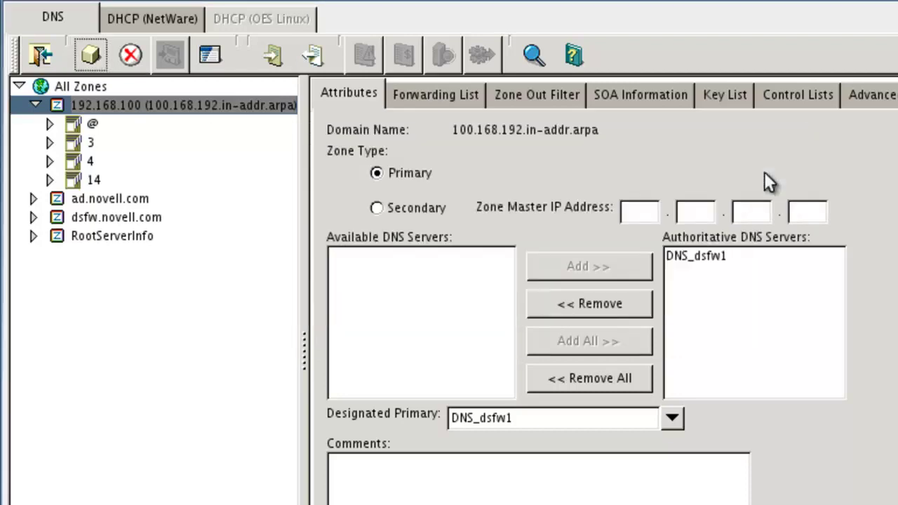
# Expand the new record 14 to check its target, then collapse it
pyautogui.click(81, 181)
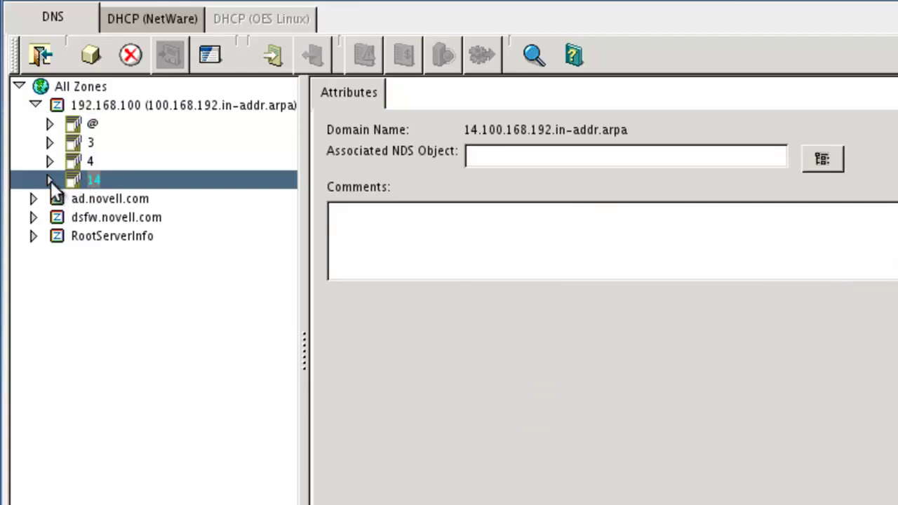
pyautogui.click(50, 181)
pyautogui.click(50, 180)
# Collapse the reverse zone, rerun nslookup ad.novell.com in Terminal, and clear the screen
pyautogui.click(33, 105)
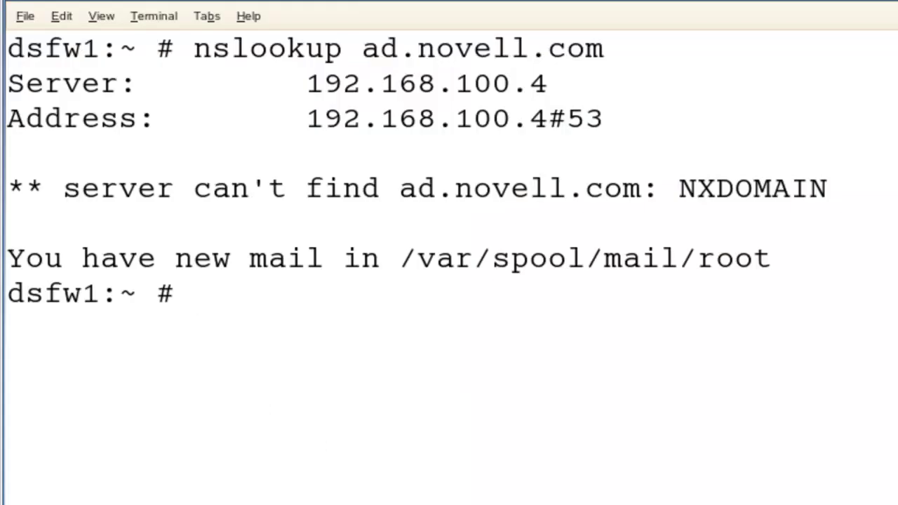
pyautogui.press('Up')
pyautogui.press('Return')
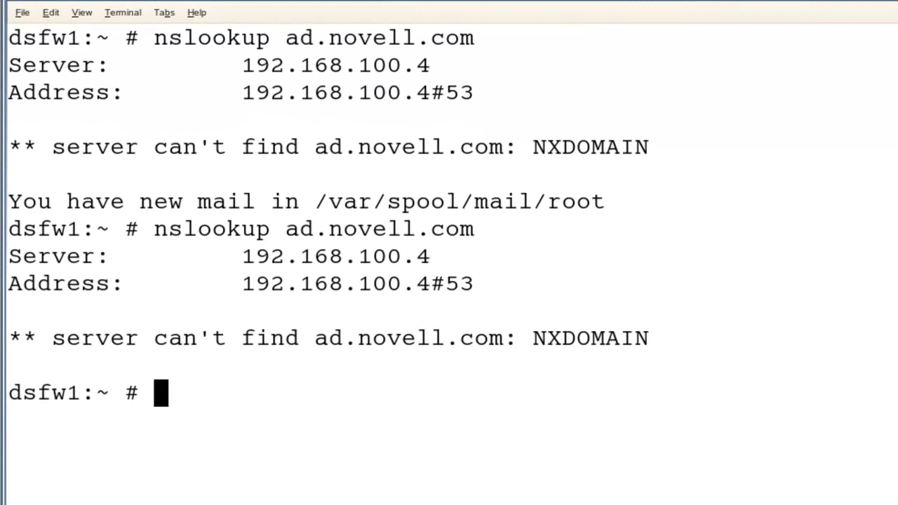
pyautogui.write('clear')
pyautogui.press('Return')
# Restart the Novell BIND name server with rcnovell-named restart
pyautogui.write('r')
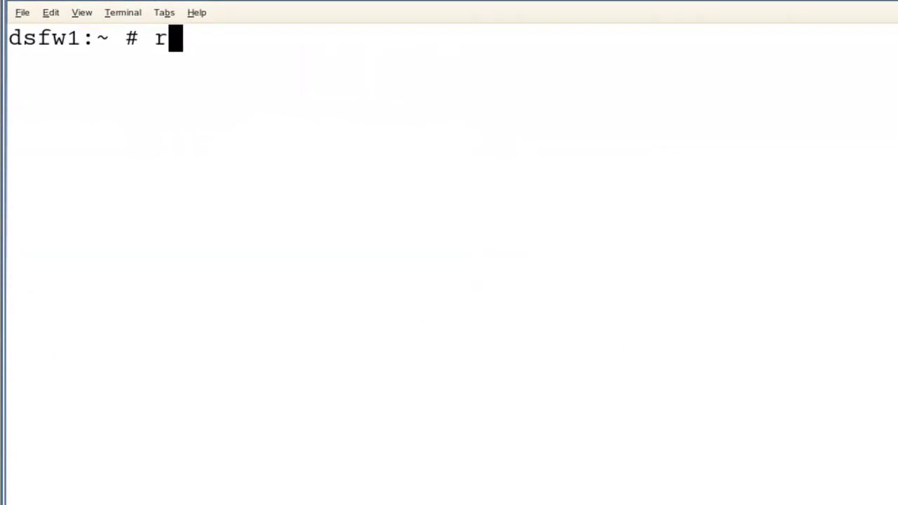
pyautogui.write('cnovell-named')
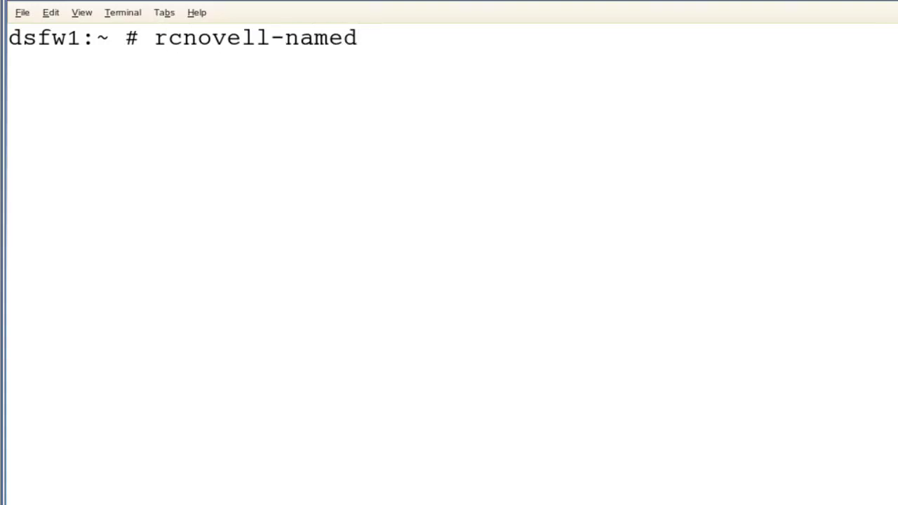
pyautogui.press('Return')
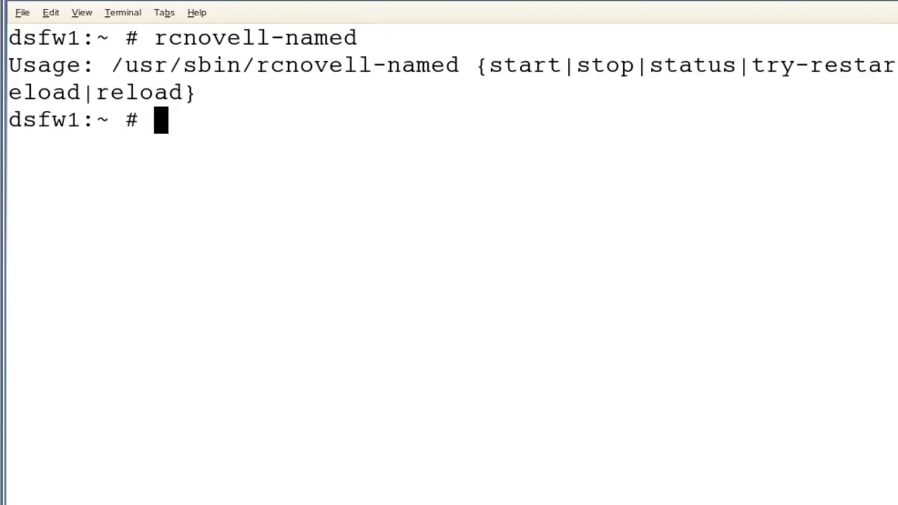
pyautogui.press('Up')
pyautogui.write('restart')
pyautogui.press('Return')
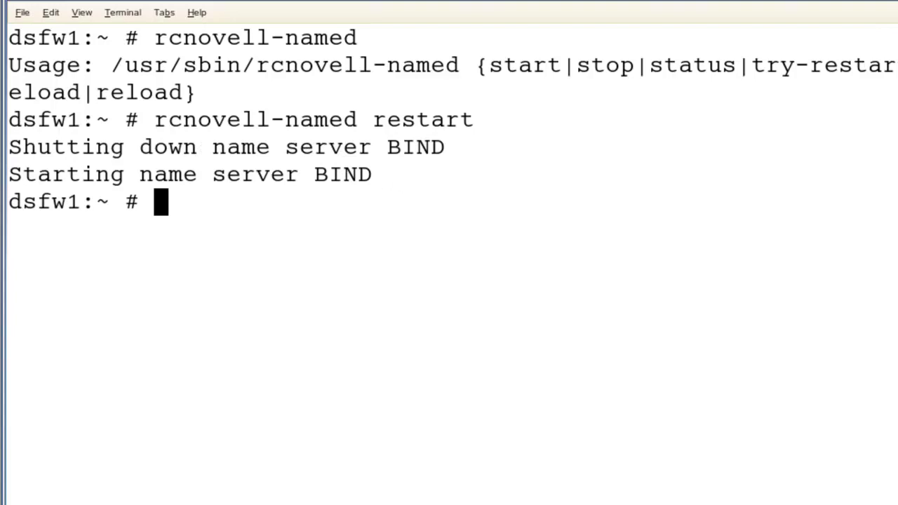
# Clear the screen and rerun nslookup ad.novell.com, now resolving to 192.168.100.14
pyautogui.write('clear')
pyautogui.press('Return')
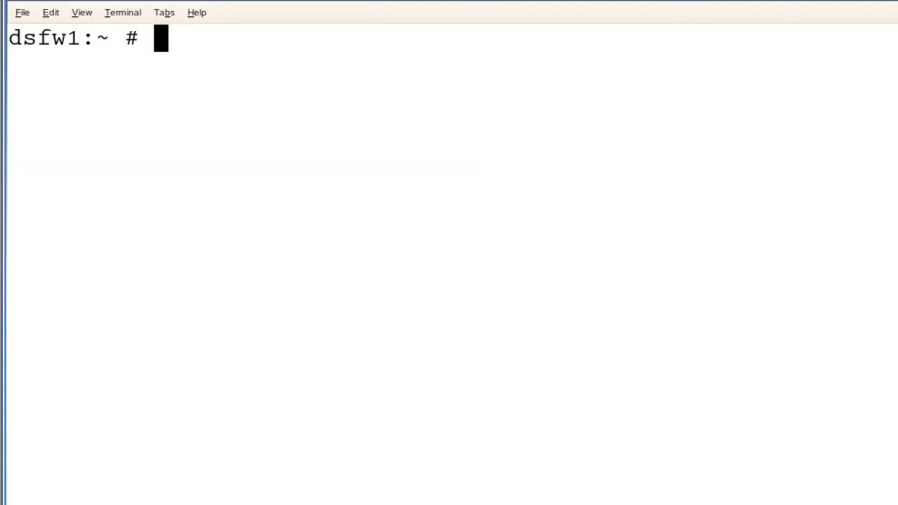
pyautogui.press('Up')
pyautogui.press('Up')
pyautogui.press('Down')
pyautogui.press('Up')
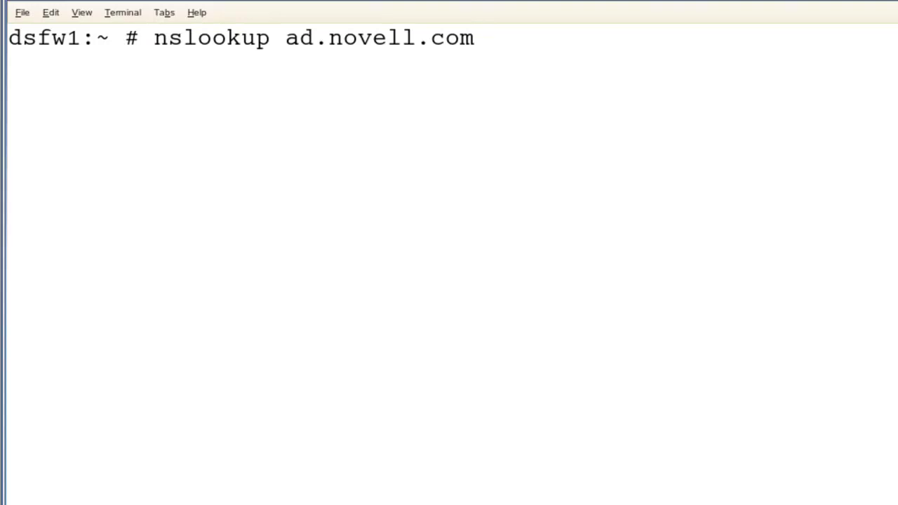
pyautogui.press('Return')
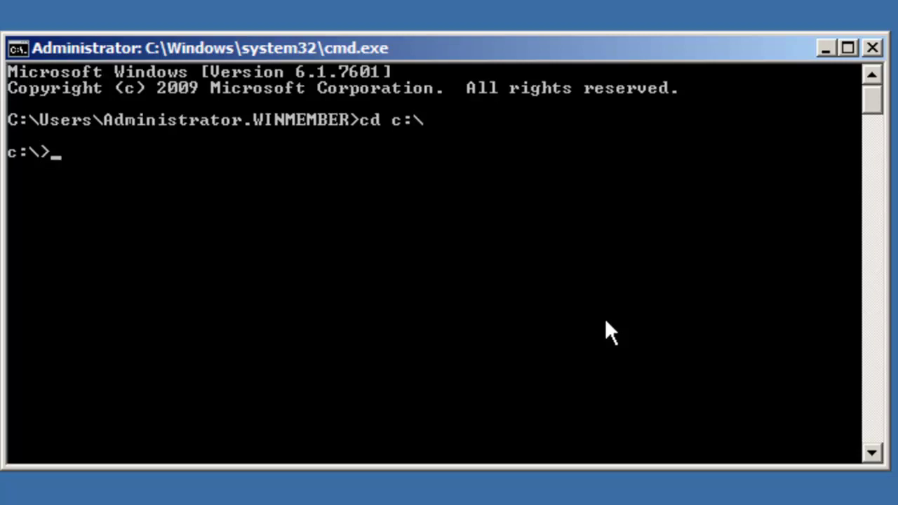
# Run nslookup dsfw.novell.com in Command Prompt, confirming it returns 192.168.100.4
pyautogui.write('nslook')
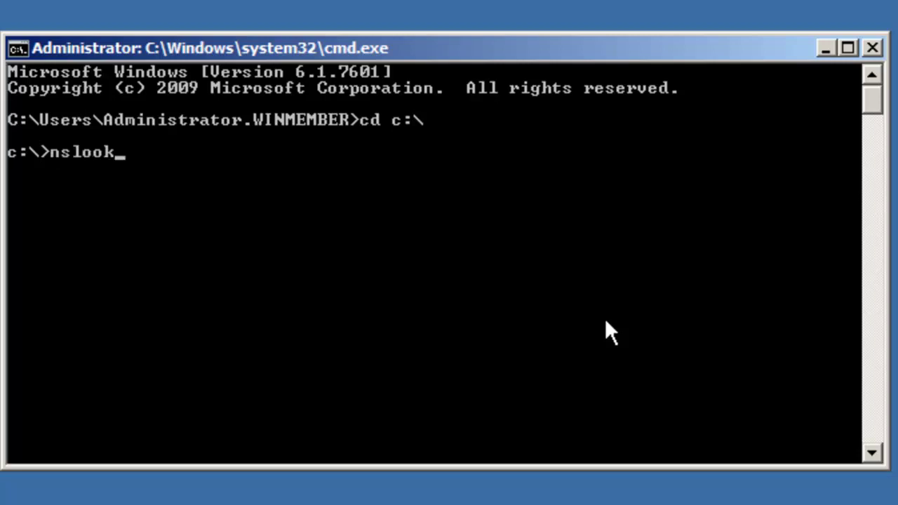
pyautogui.write('up dsfw.novell.com')
pyautogui.press('Return')
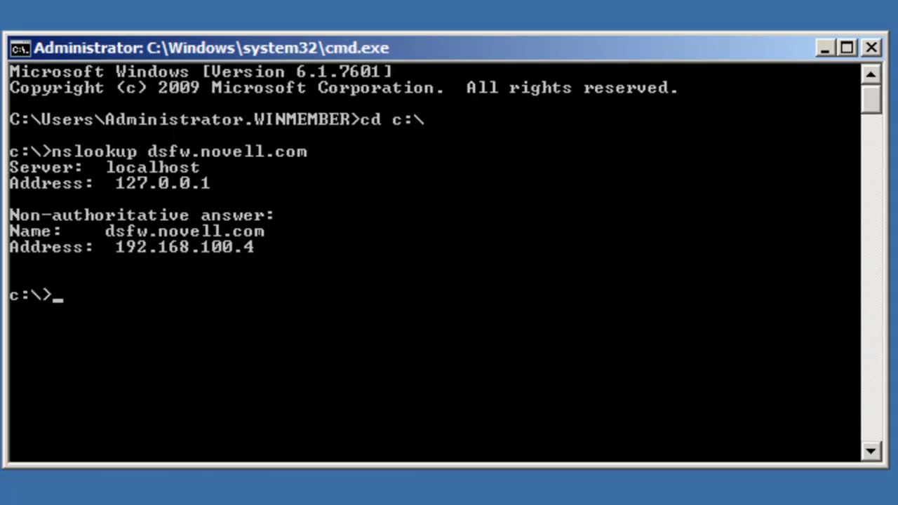
pyautogui.press('super')
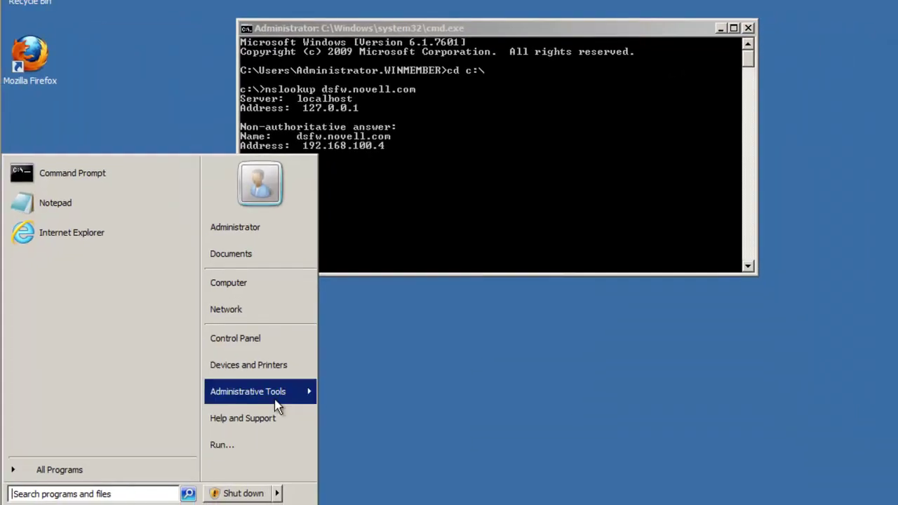
# Launch DNS Manager from Administrative Tools and open the 2008R2 server's properties
pyautogui.moveTo(277, 407)
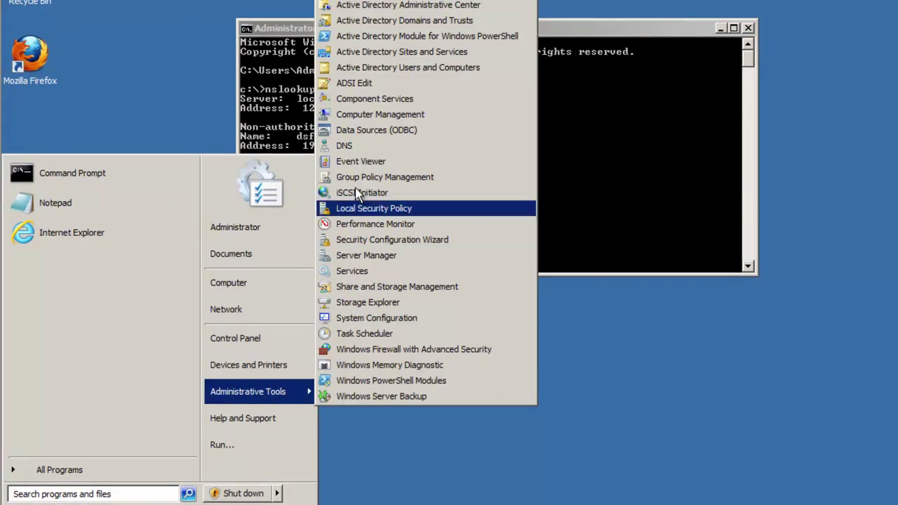
pyautogui.click(357, 147)
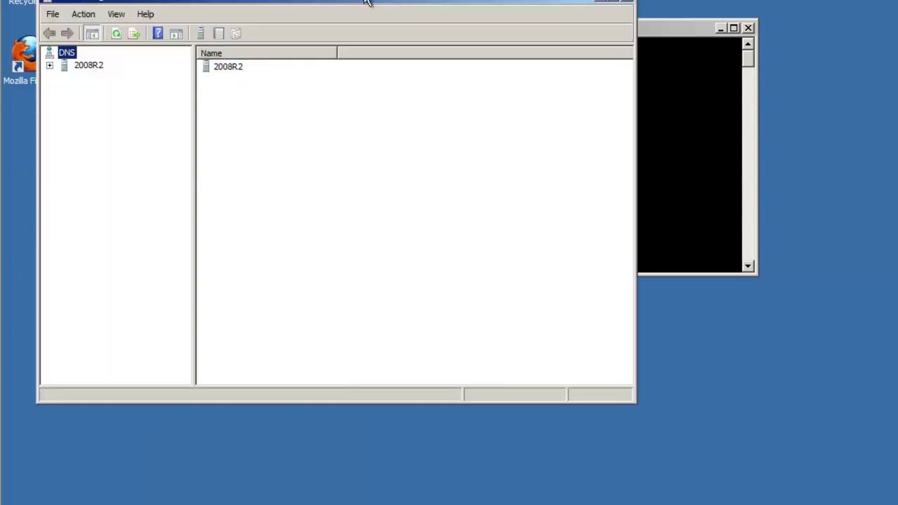
pyautogui.moveTo(369, 3); pyautogui.dragTo(571, 24)
pyautogui.click(277, 92)
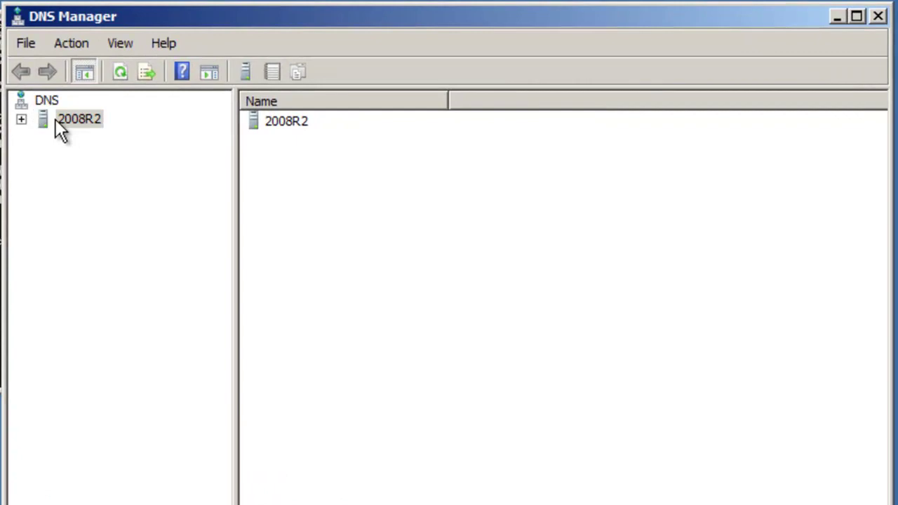
pyautogui.click(56, 118)
pyautogui.rightClick(54, 120)
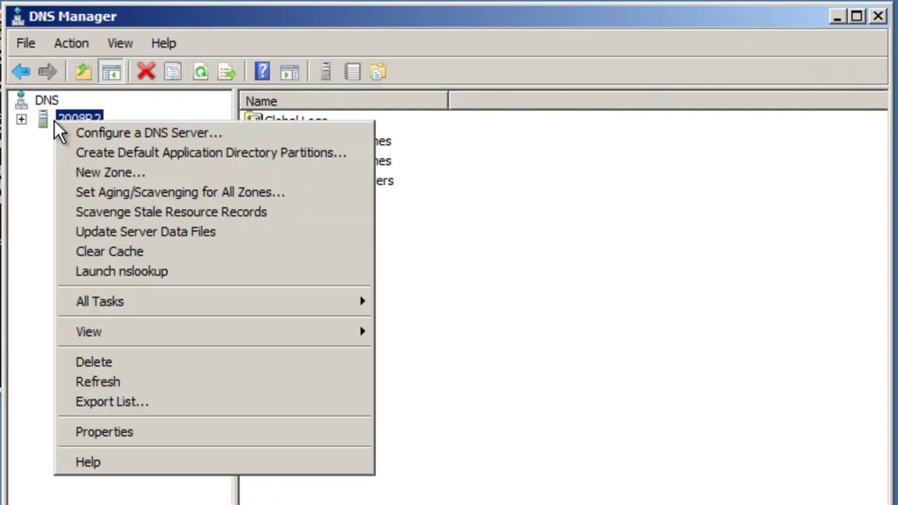
pyautogui.click(133, 433)
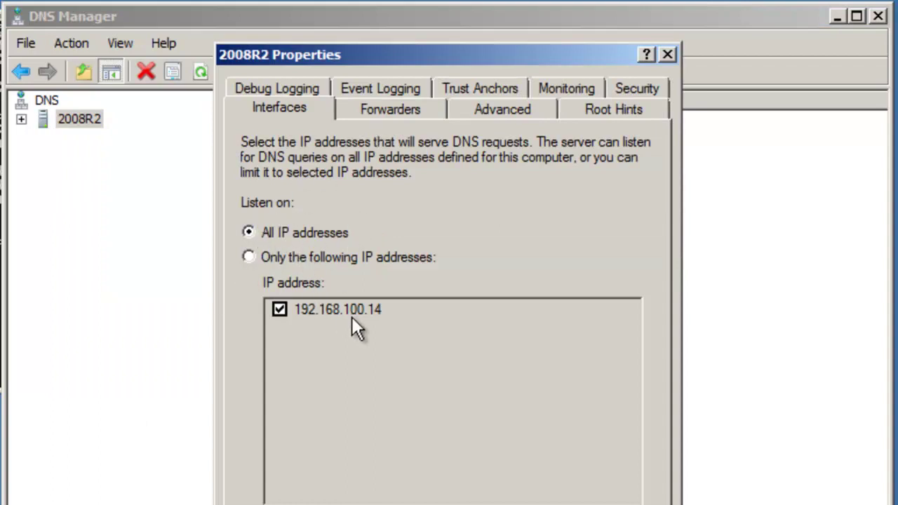
# Check the Forwarders list shows 192.168.100.4 validated OK, then close the dialogs
pyautogui.click(390, 112)
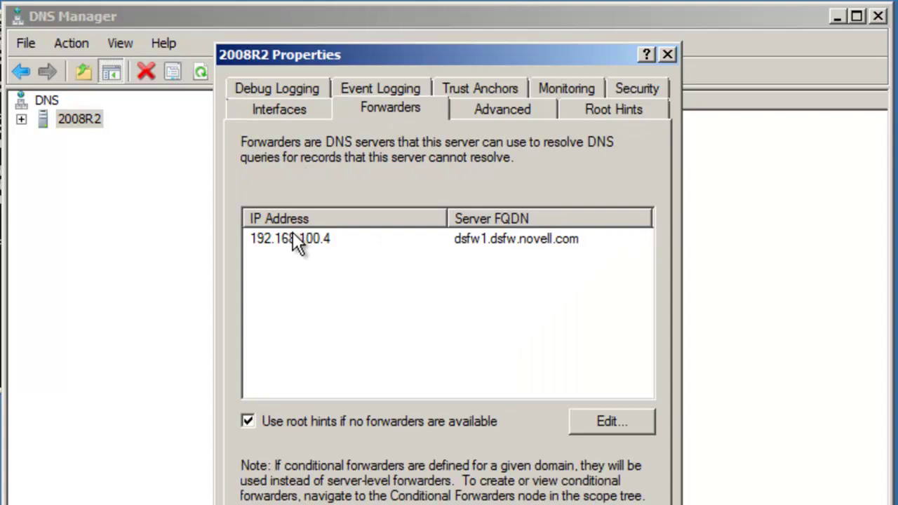
pyautogui.click(608, 421)
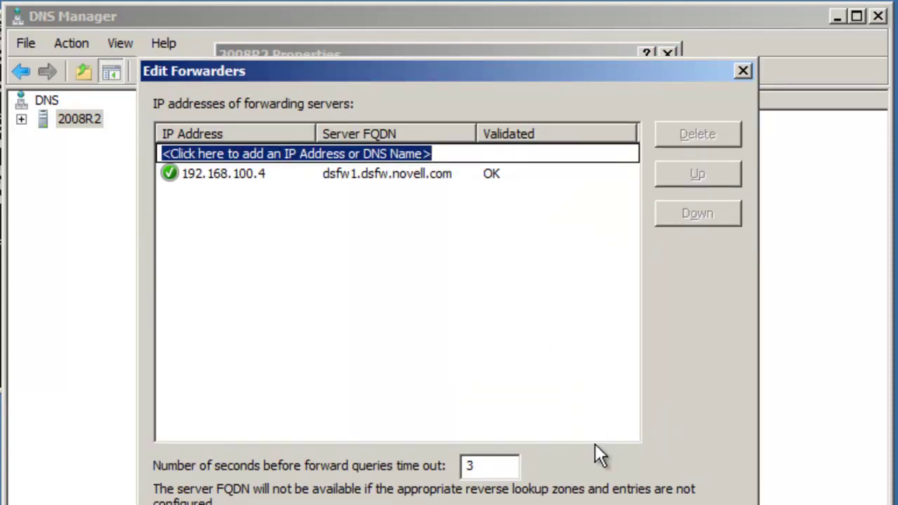
pyautogui.press('Return')
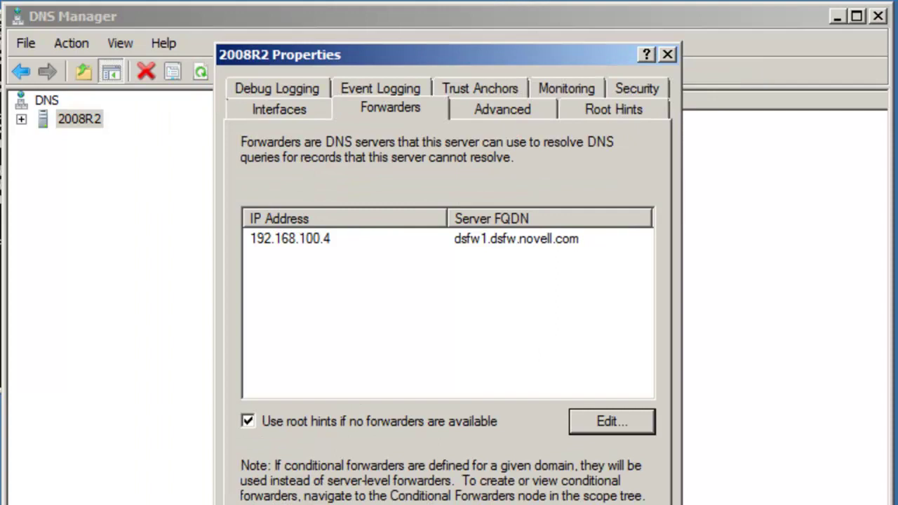
pyautogui.press('Escape')
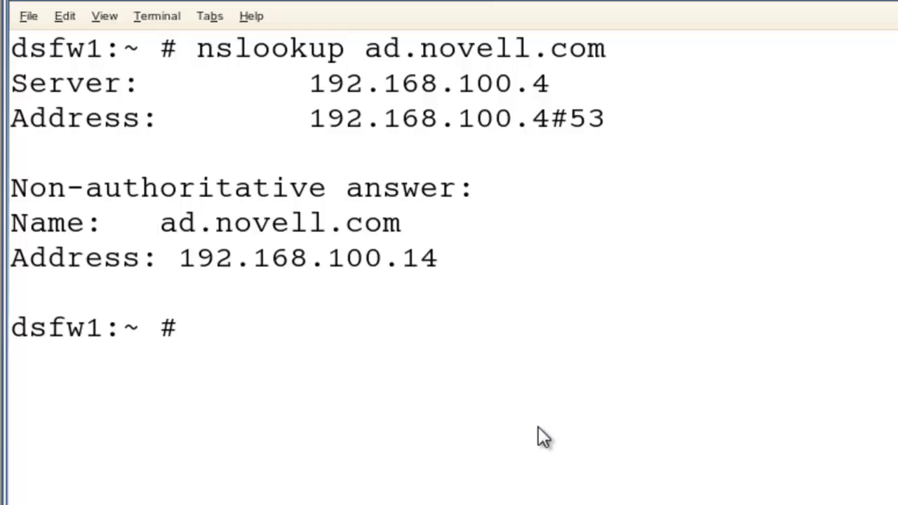
# Run nslookup 192.168.100.14 from the recalled command, returning 2008R2.ad.novell.com
pyautogui.press('Up')
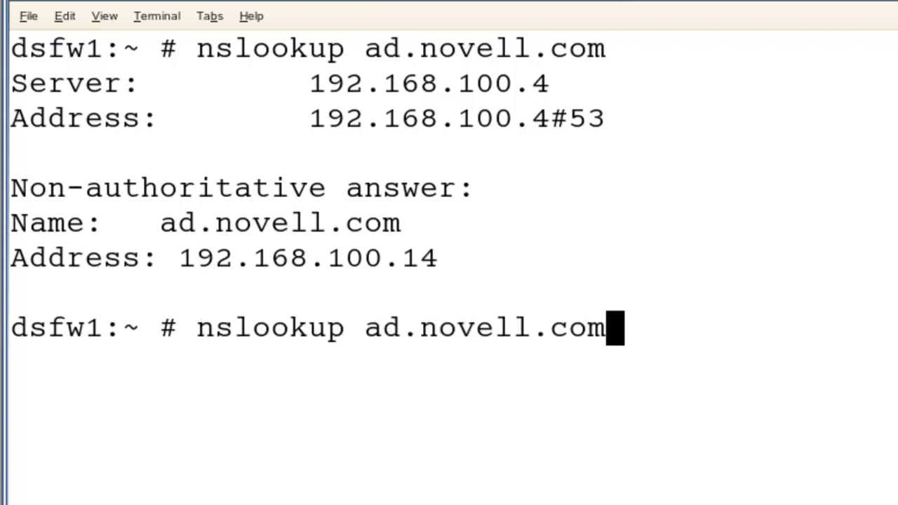
pyautogui.press('BackSpace')
pyautogui.write('=')
pyautogui.press('BackSpace')
pyautogui.press('BackSpace')
pyautogui.press('BackSpace')
pyautogui.press('BackSpace')
pyautogui.press('BackSpace')
pyautogui.press('BackSpace')
pyautogui.press('BackSpace')
pyautogui.press('BackSpace')
pyautogui.press('BackSpace')
pyautogui.press('BackSpace')
pyautogui.press('BackSpace')
pyautogui.press('BackSpace')
pyautogui.press('BackSpace')
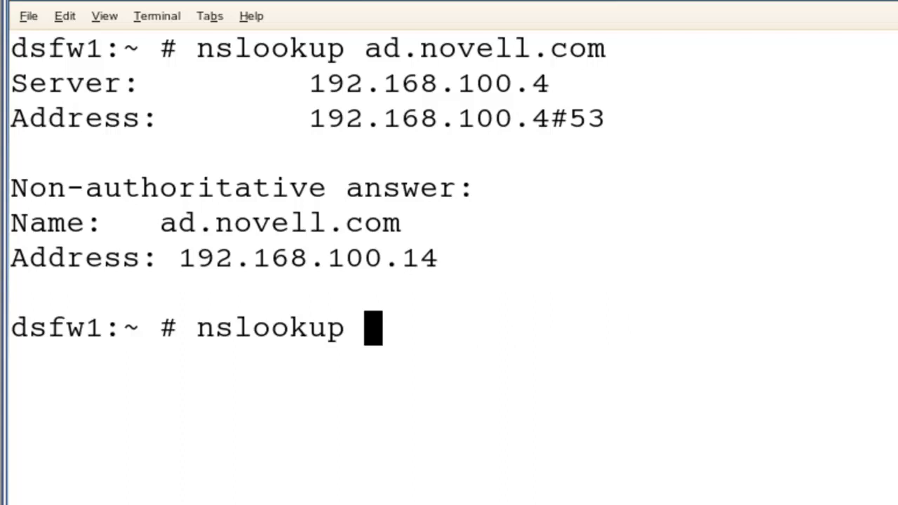
pyautogui.write('192.168.100')
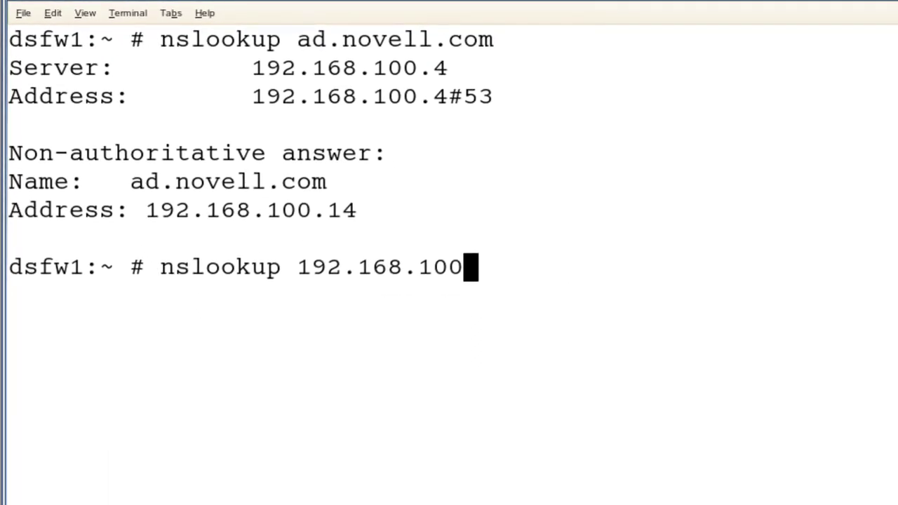
pyautogui.write('.14')
pyautogui.press('Return')
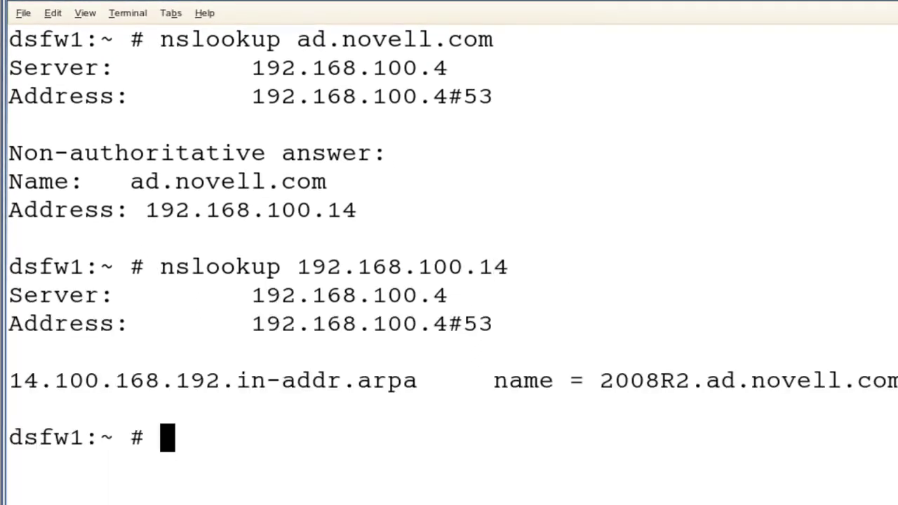